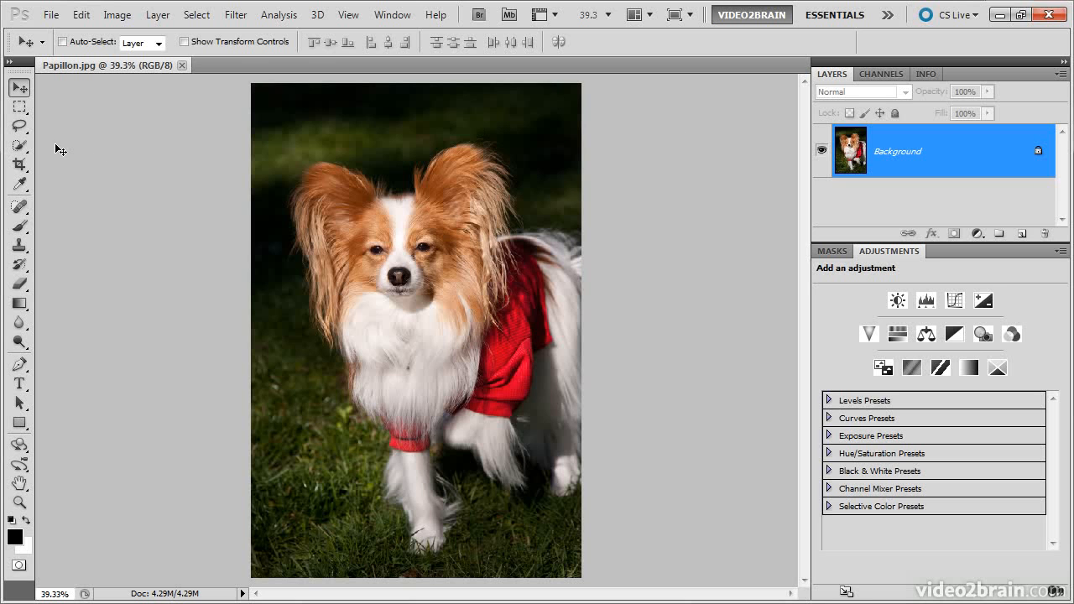
Select the background around the dog with the Quick Selection tool, subtracting the front leg and ear, and reduce the brush size to 10.
left_click(20, 148)
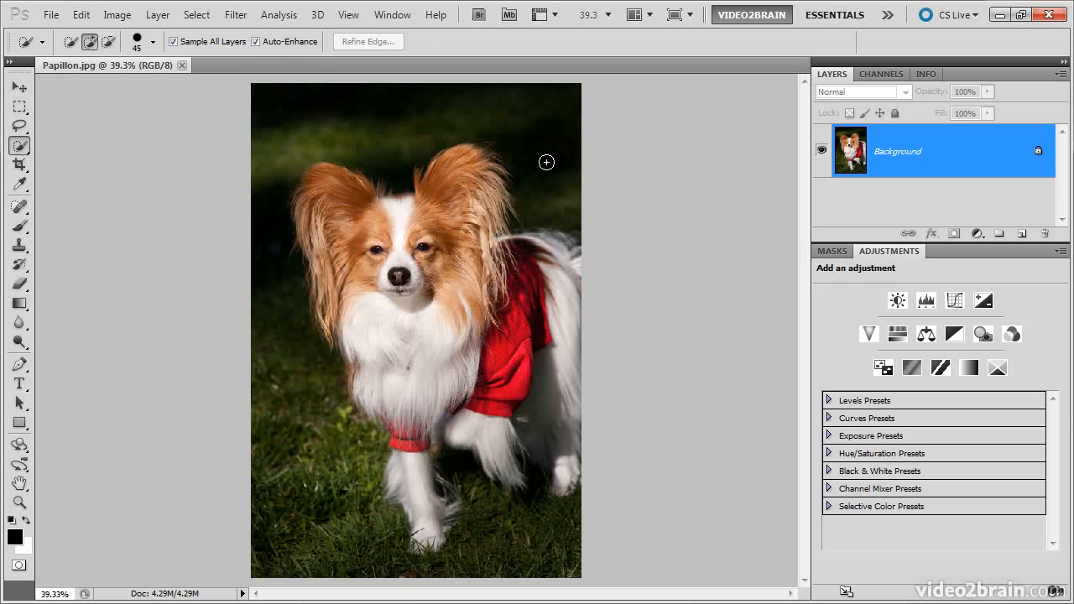
mouse_move(549, 178)
left_mouse_down()
mouse_move(523, 115)
mouse_move(334, 107)
mouse_move(280, 133)
mouse_move(262, 236)
mouse_move(287, 447)
mouse_move(348, 546)
mouse_move(384, 567)
mouse_move(486, 577)
mouse_move(491, 508)
mouse_move(527, 539)
mouse_move(569, 546)
left_mouse_up()
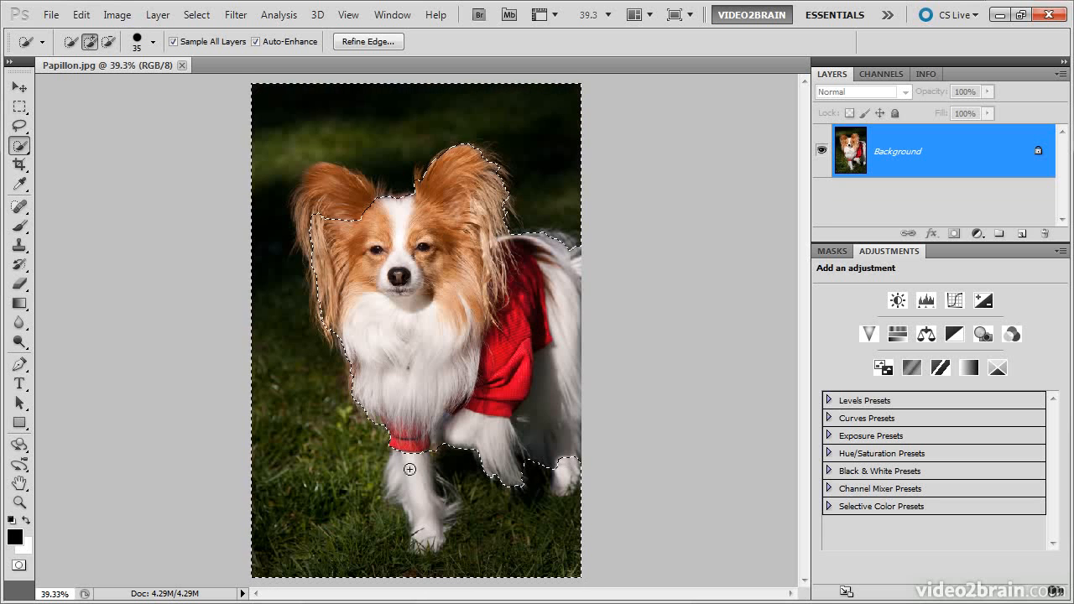
key("alt")
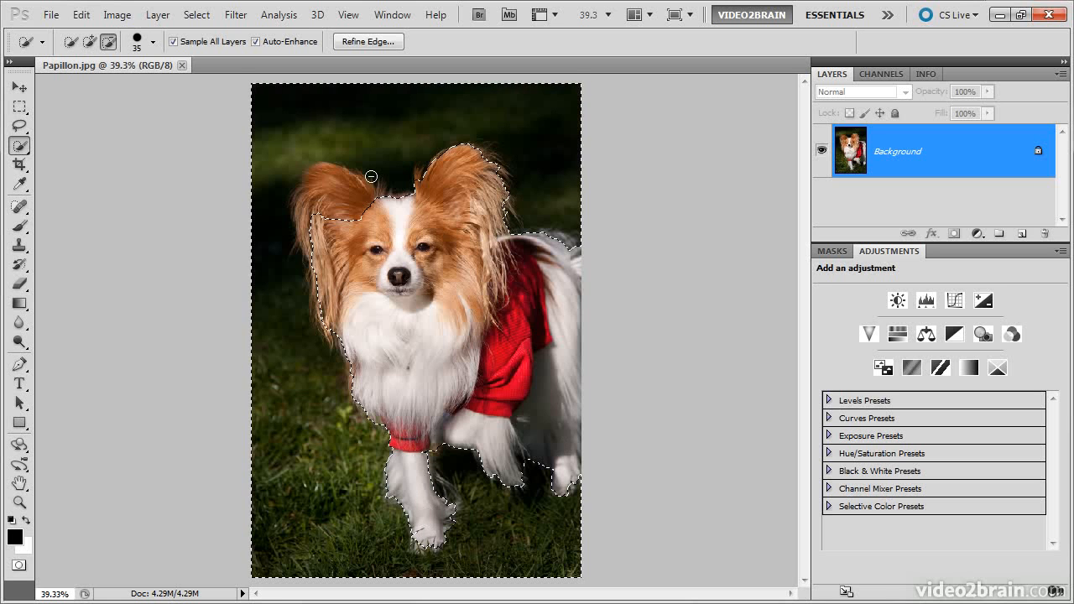
left_click_drag(366, 214, 321, 177)
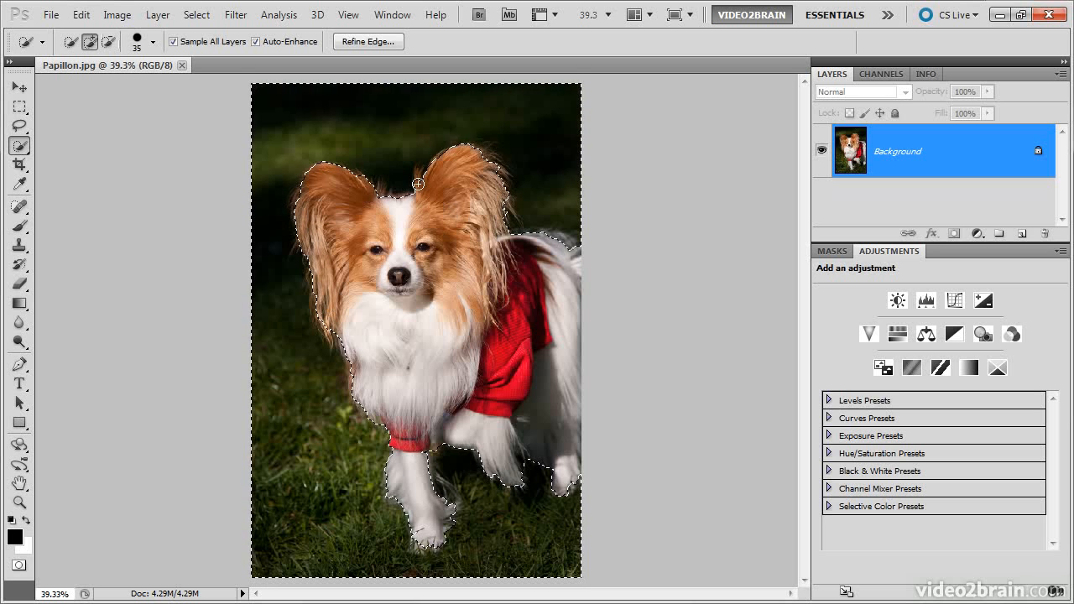
key("bracketleft")
key("bracketleft")
key("bracketleft")
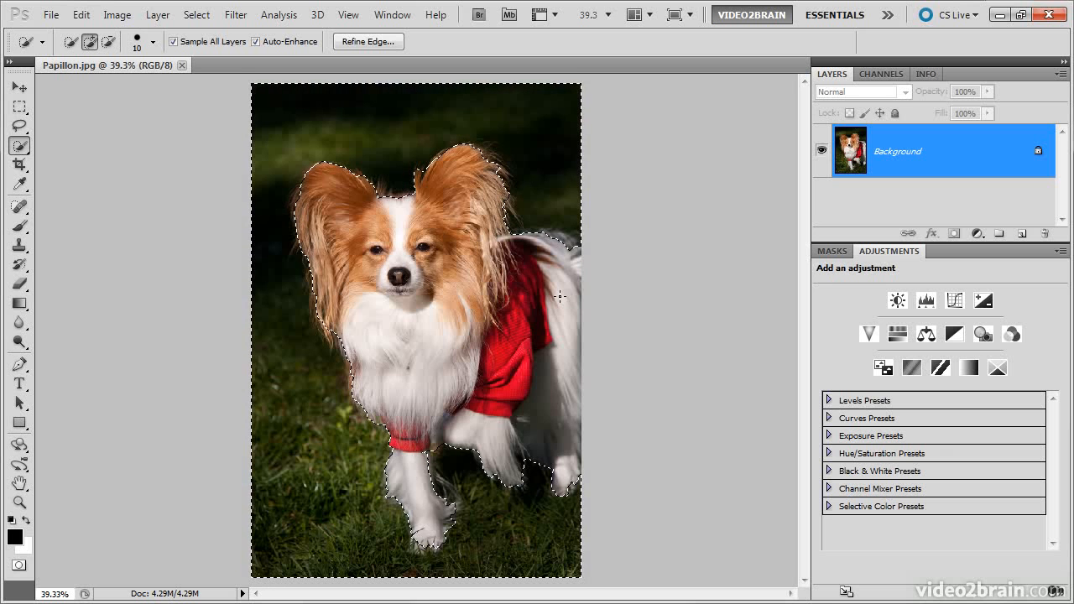
Open Refine Edge for the selection, set the view to Overlay, and enable Smart Radius with a 1.2 px radius.
left_click(394, 43)
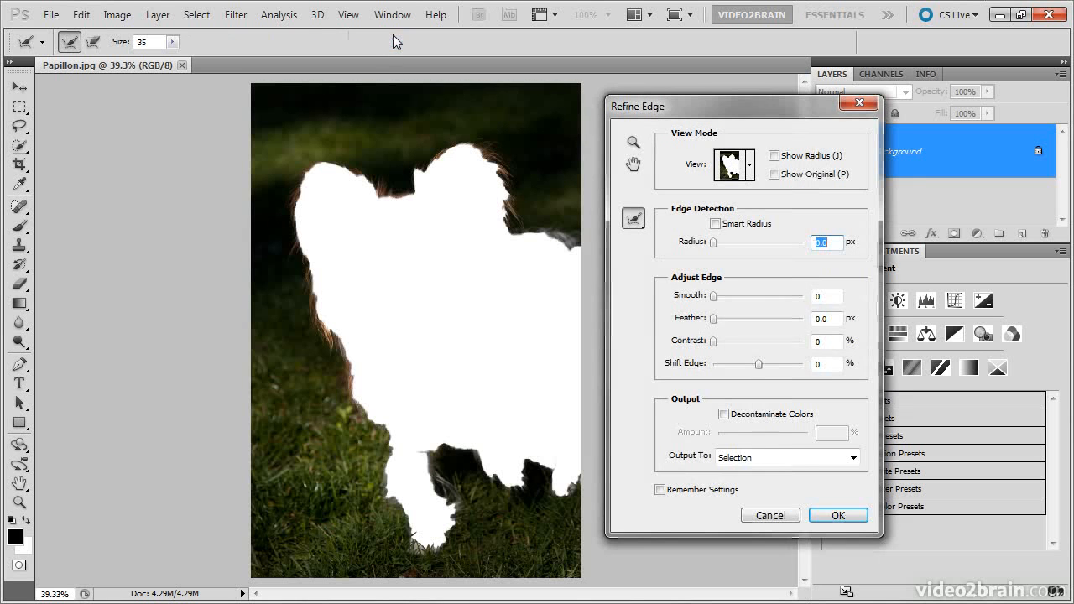
left_click(750, 164)
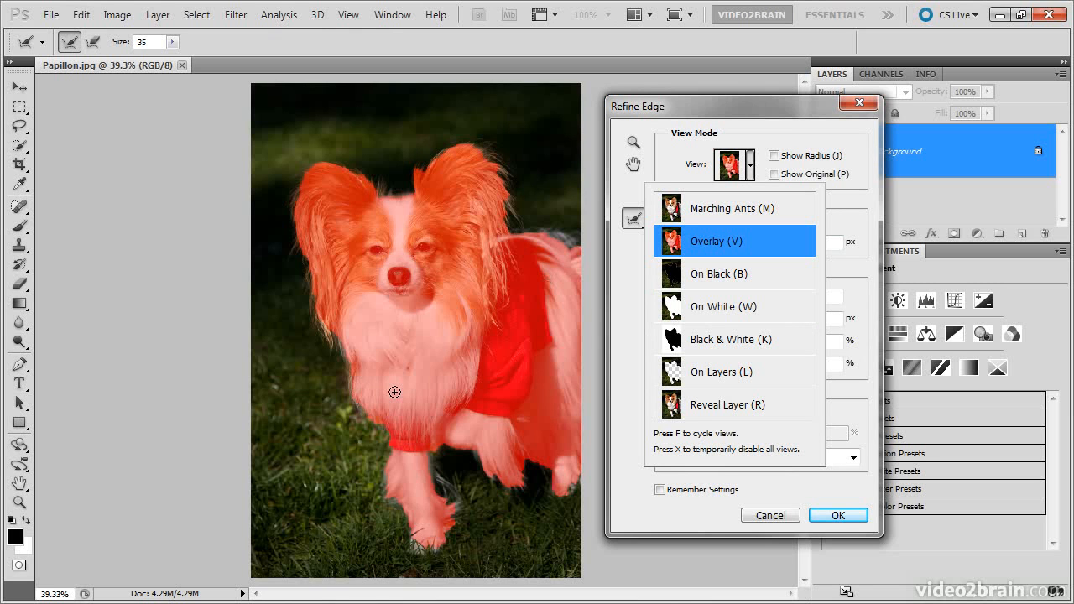
left_click(750, 166)
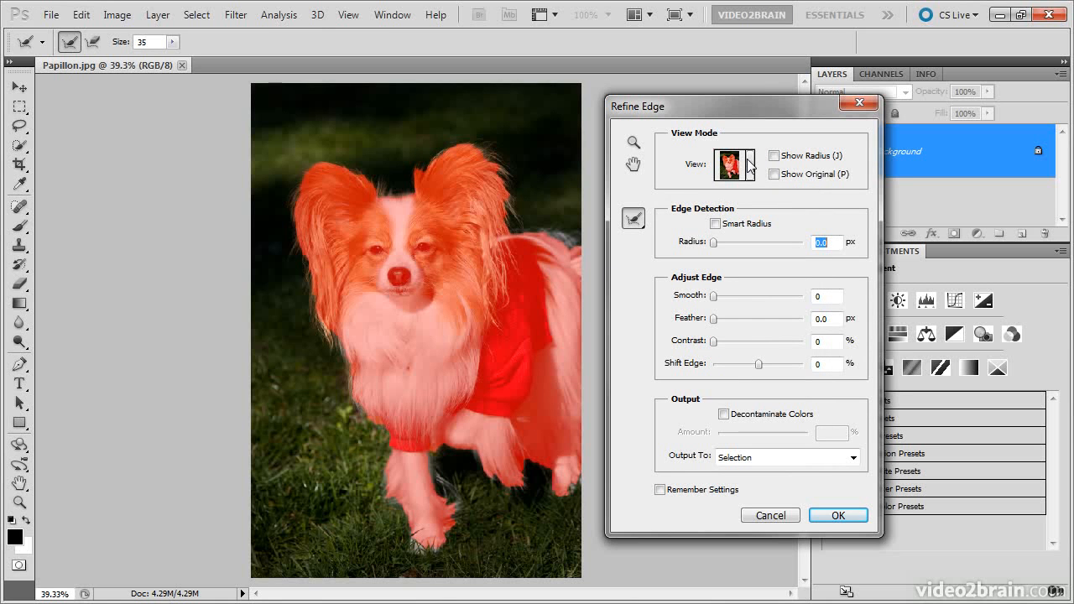
left_click(715, 223)
left_click(718, 242)
left_click_drag(719, 244, 720, 243)
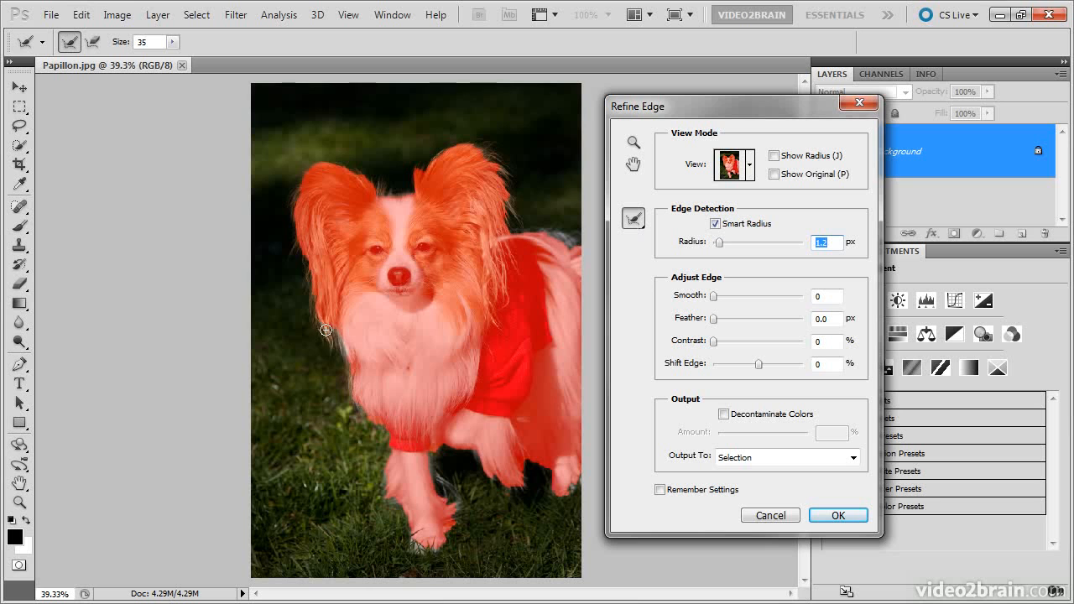
Brush the Refine Radius tool along the hairy edges of both ears and across the dog's back.
left_click_drag(321, 326, 313, 303)
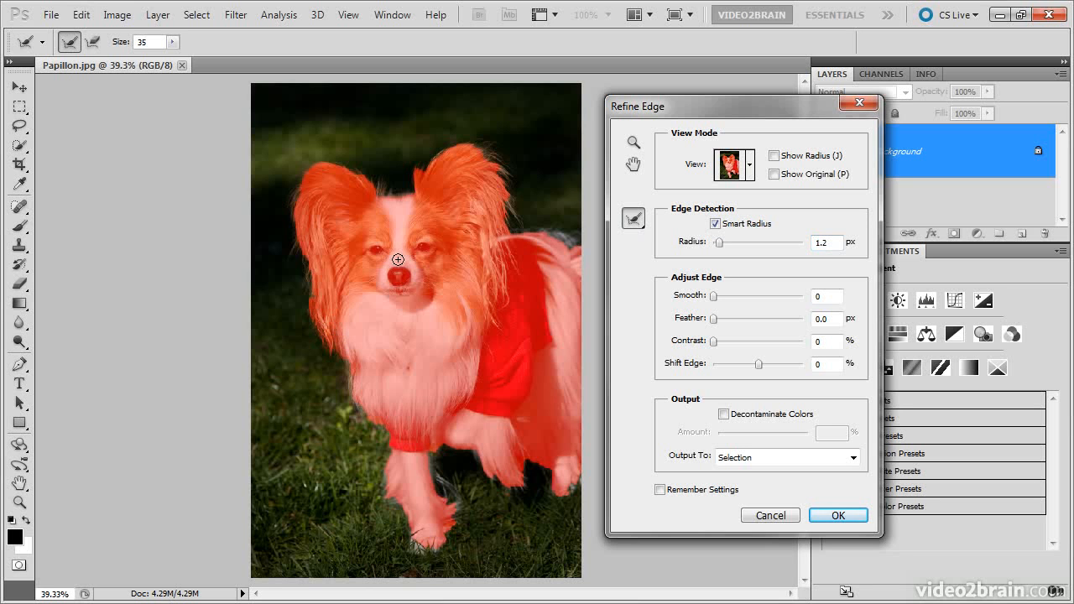
mouse_move(312, 298)
left_mouse_down()
mouse_move(315, 269)
mouse_move(308, 287)
mouse_move(297, 235)
mouse_move(290, 251)
mouse_move(296, 232)
left_mouse_up()
mouse_move(304, 173)
left_mouse_down()
mouse_move(333, 179)
mouse_move(340, 168)
mouse_move(403, 200)
mouse_move(425, 165)
mouse_move(496, 165)
left_mouse_up()
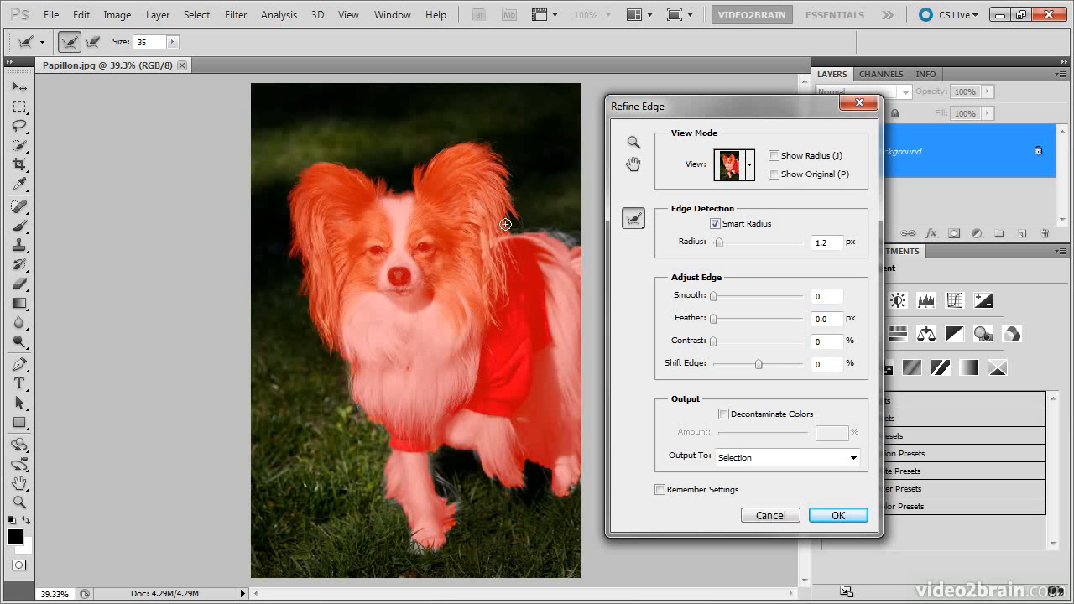
mouse_move(503, 238)
left_mouse_down()
mouse_move(561, 234)
mouse_move(579, 245)
left_mouse_up()
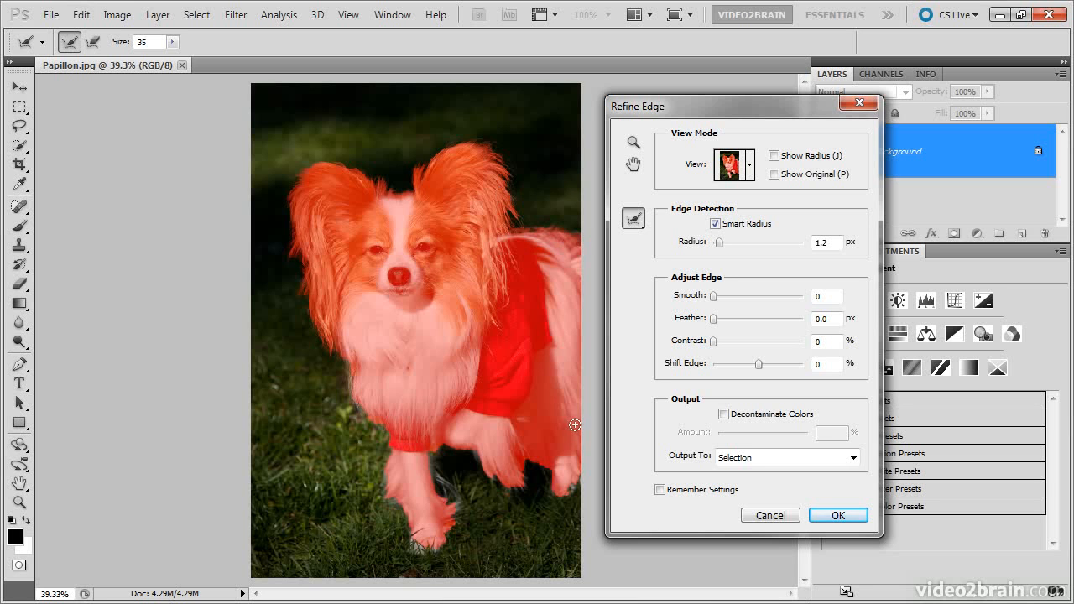
Refine the fur edges along the chest, front leg, paw and belly, and apply the result as a selection.
left_click_drag(349, 363, 366, 414)
mouse_move(408, 449)
left_mouse_down()
mouse_move(384, 483)
mouse_move(407, 511)
left_mouse_up()
left_click_drag(413, 550, 436, 545)
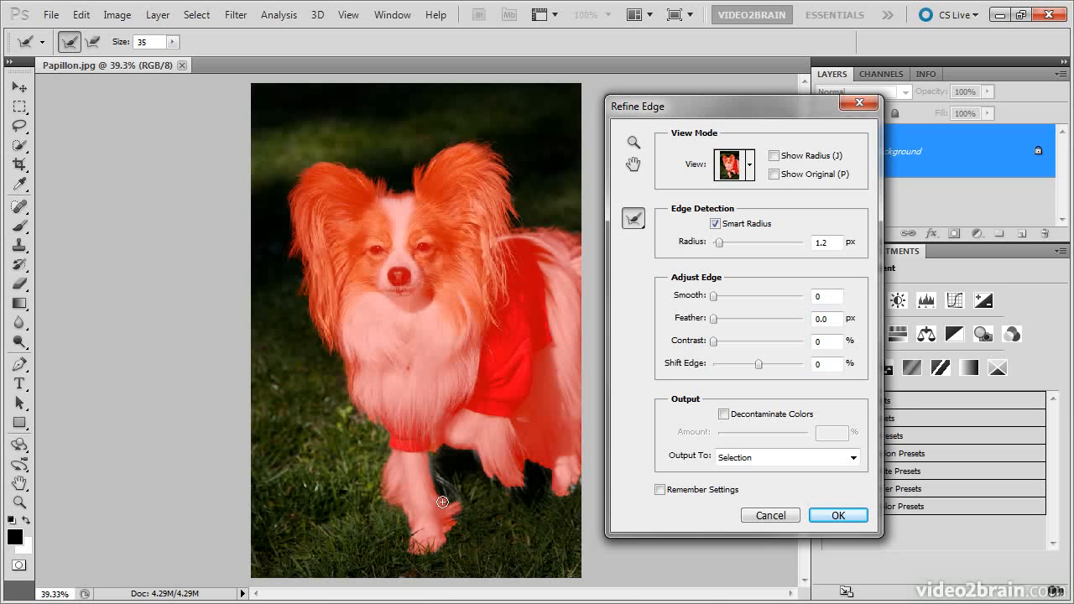
mouse_move(427, 456)
left_mouse_down()
mouse_move(457, 499)
mouse_move(482, 476)
left_mouse_up()
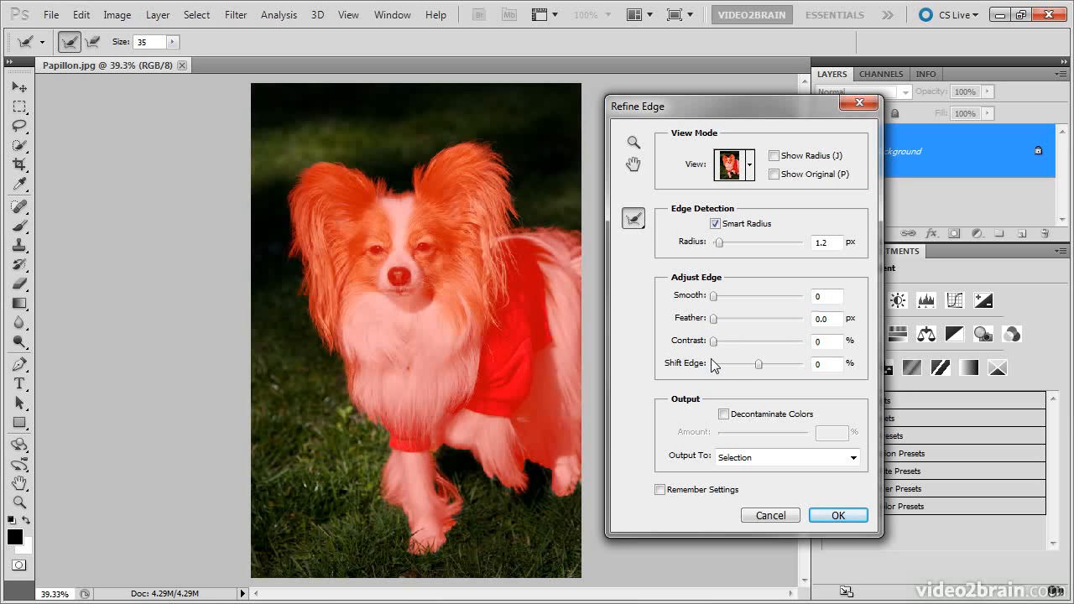
left_click(827, 515)
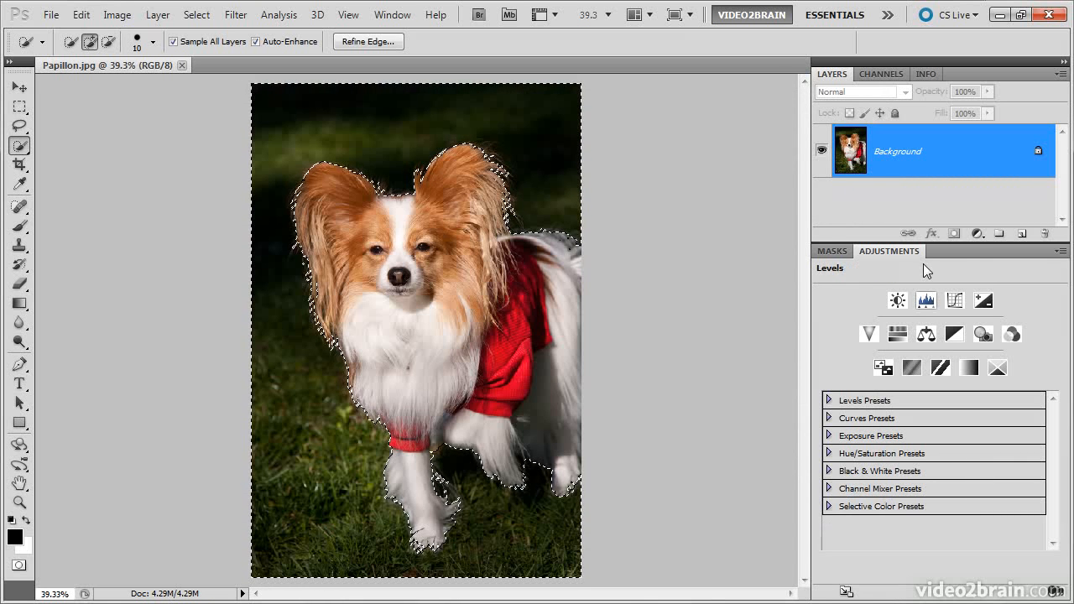
Add a Curves adjustment layer from the selection and darken the background by moving the curve's midpoint to input 144, output 104.
left_click(977, 234)
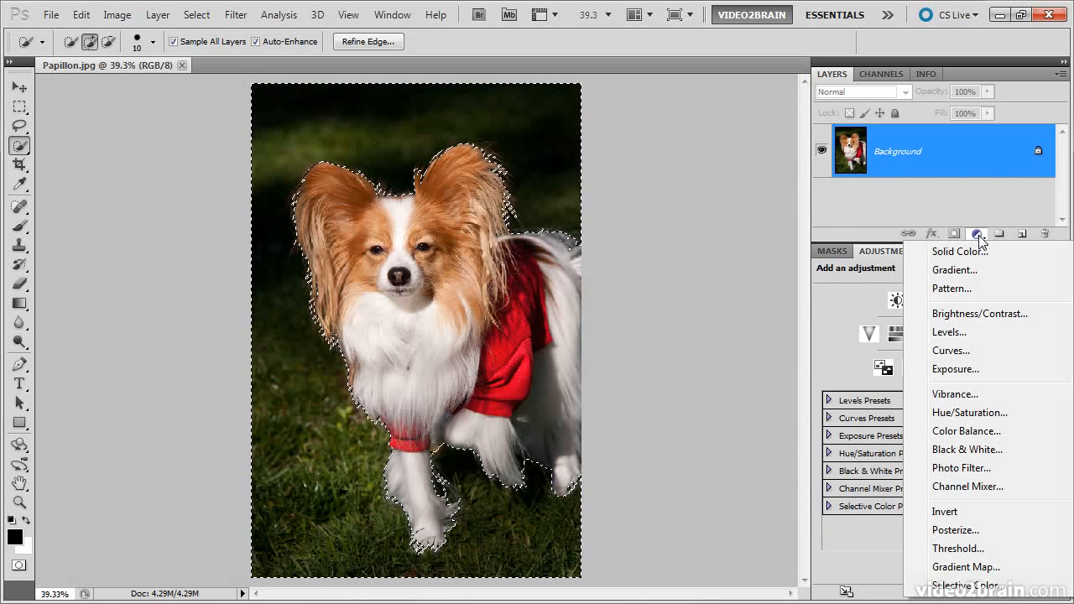
left_click(970, 353)
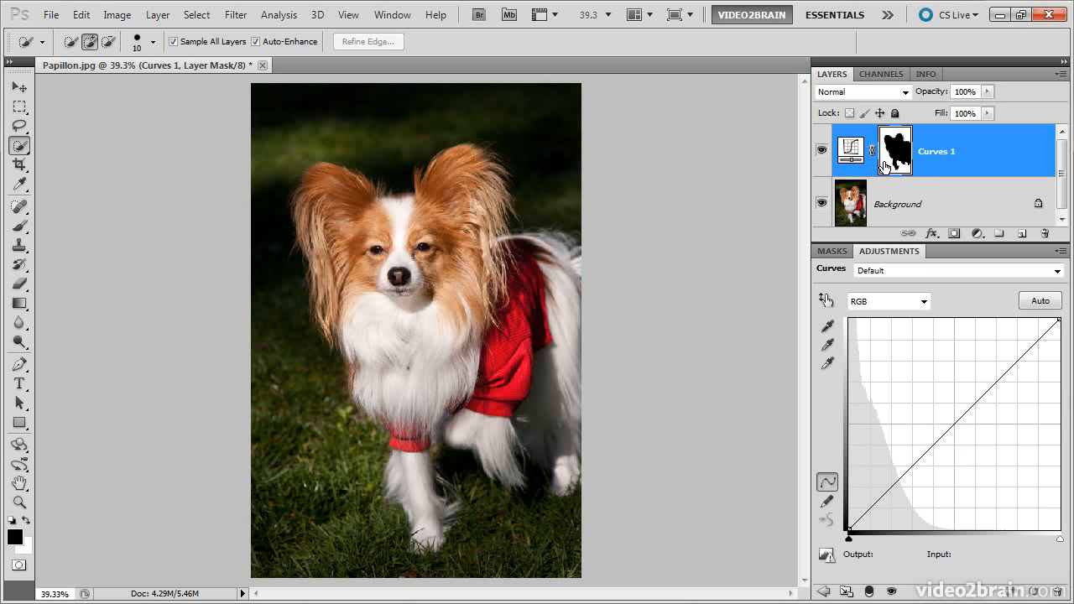
left_click_drag(960, 419, 968, 443)
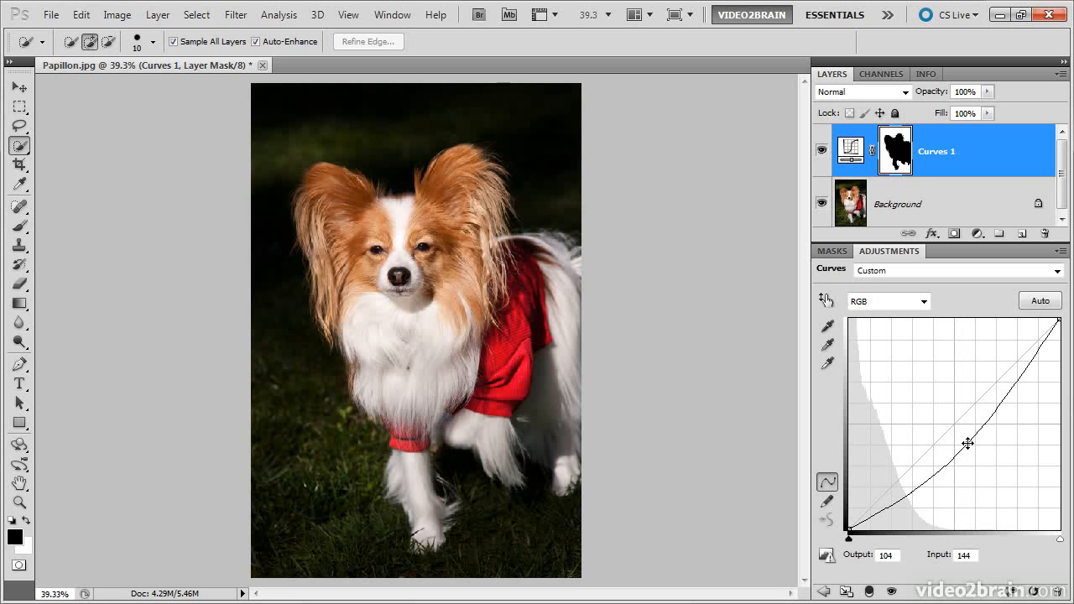
Examine the ear's hair edge up close with the Curves layer hidden and shown, and return to the full image.
left_click_drag(460, 143, 543, 234)
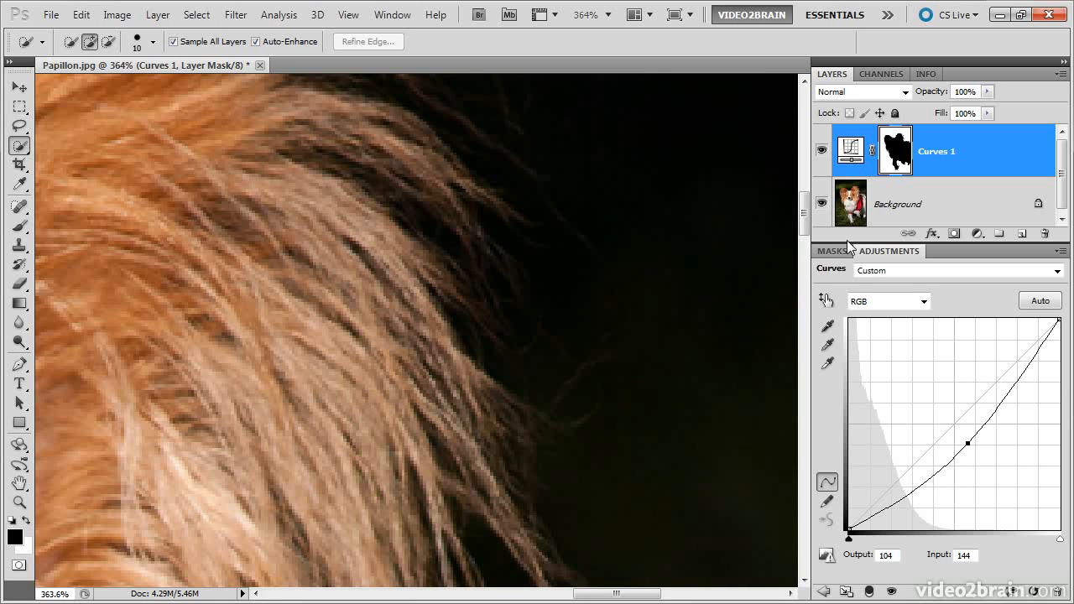
left_click(823, 150)
left_click(822, 152)
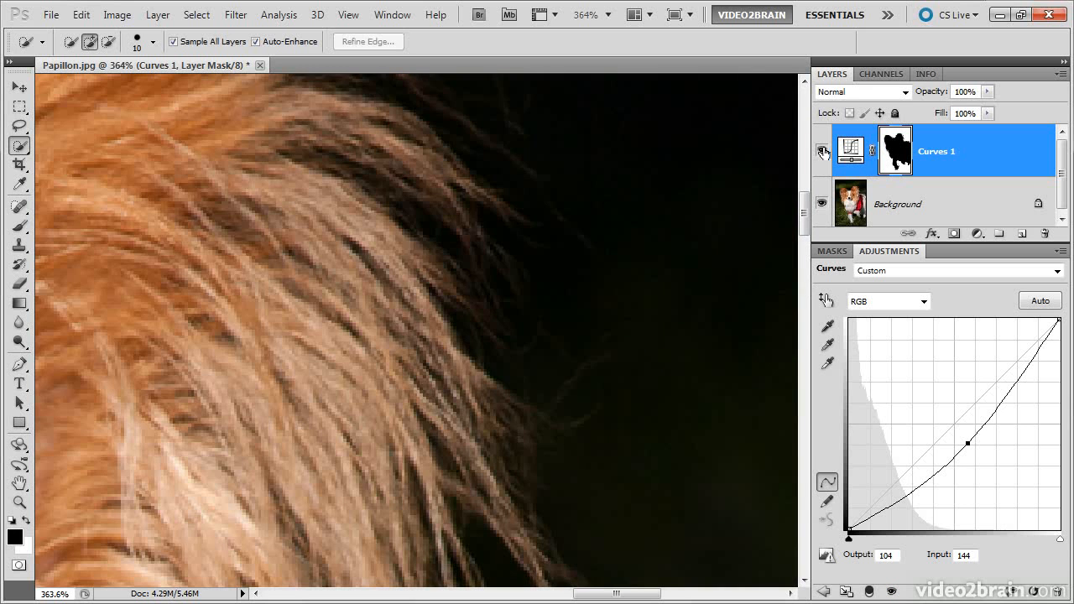
left_click(822, 152)
left_click(822, 152)
left_click(824, 153)
left_click(824, 153)
key("ctrl+0")
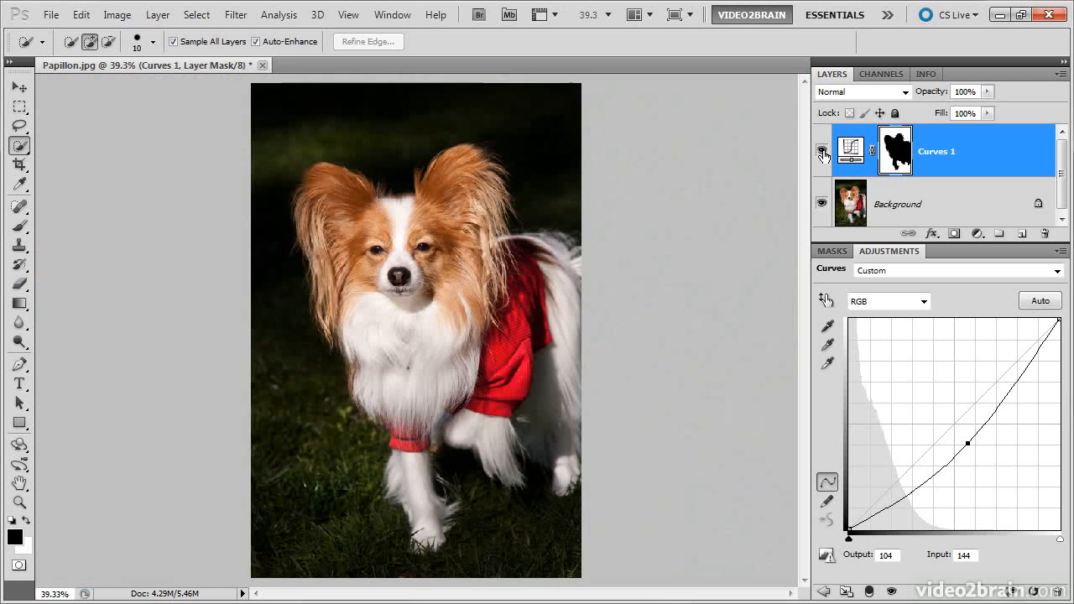